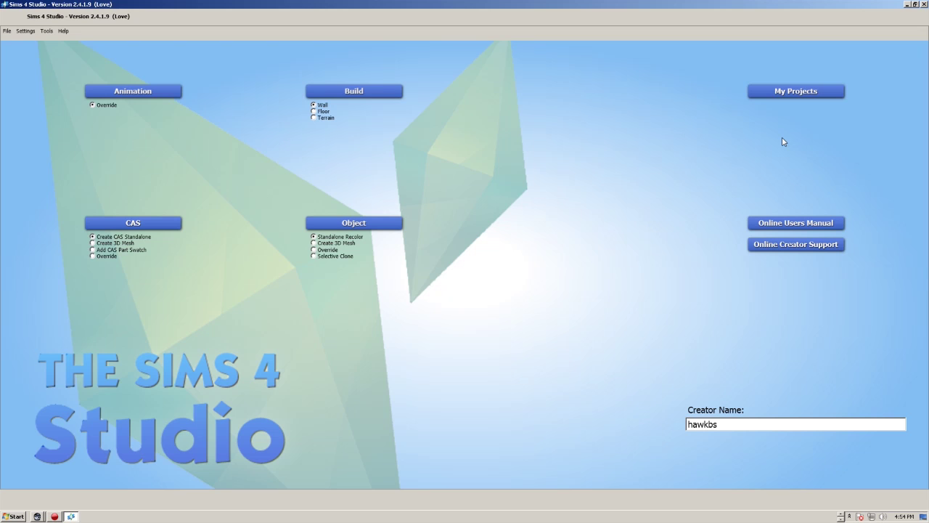
Review the program settings, including the Blender path and the configured game paths, and close them.
left_click(29, 32)
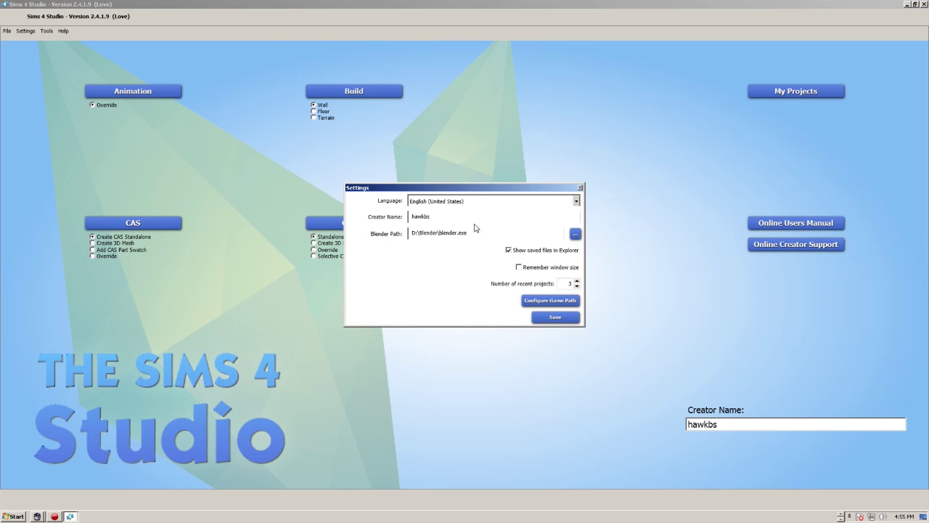
left_click(441, 217)
left_click(561, 308)
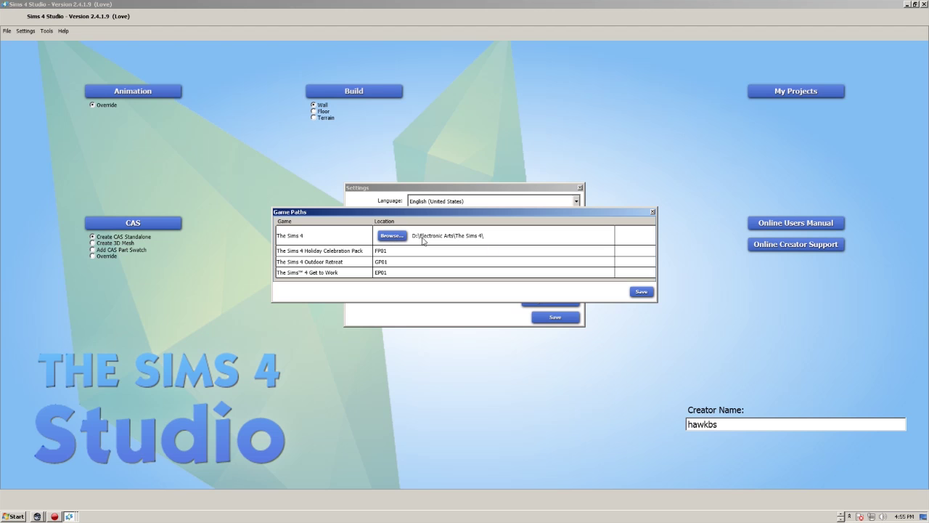
left_click(642, 291)
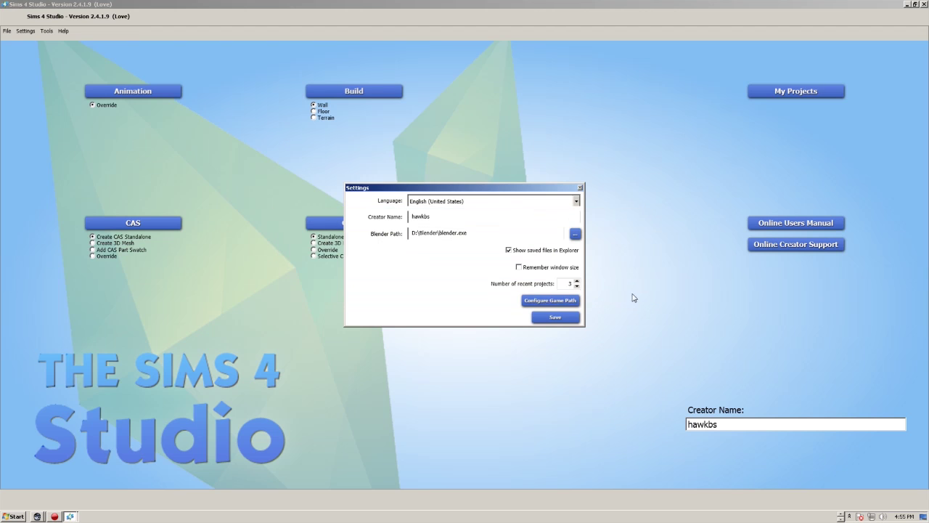
left_click(576, 317)
left_click(482, 283)
left_click(580, 187)
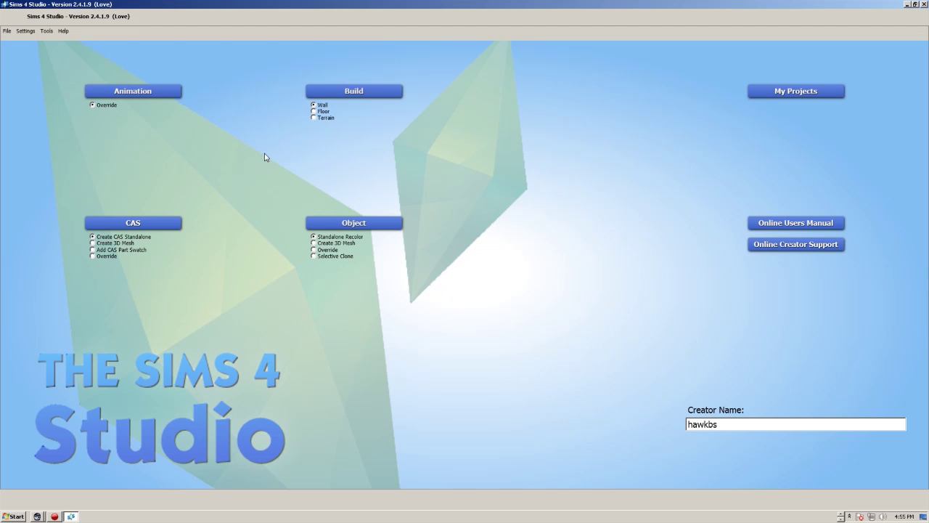
Open the project [GrizzlySimr] HW Bikini TOP.package from the Adult/Female/Top mods folder and show its categories.
left_click(795, 92)
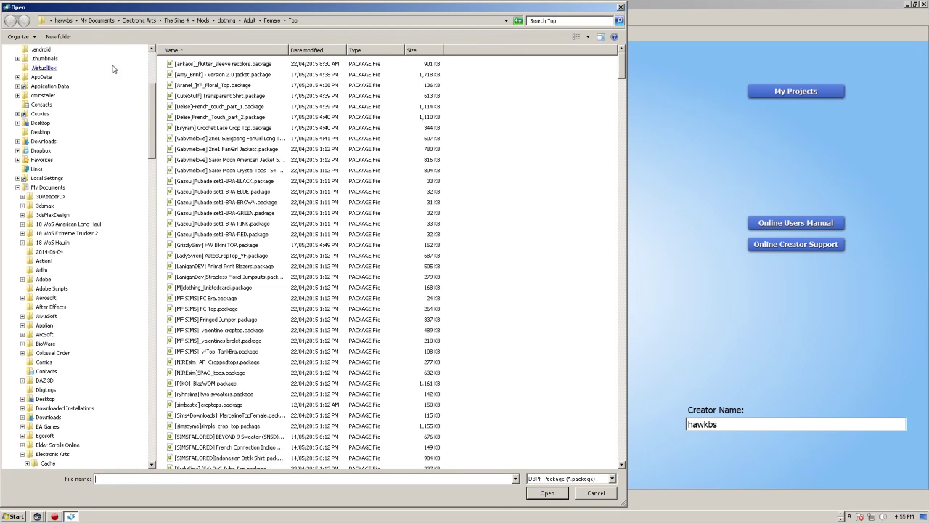
left_click_drag(151, 109, 153, 57)
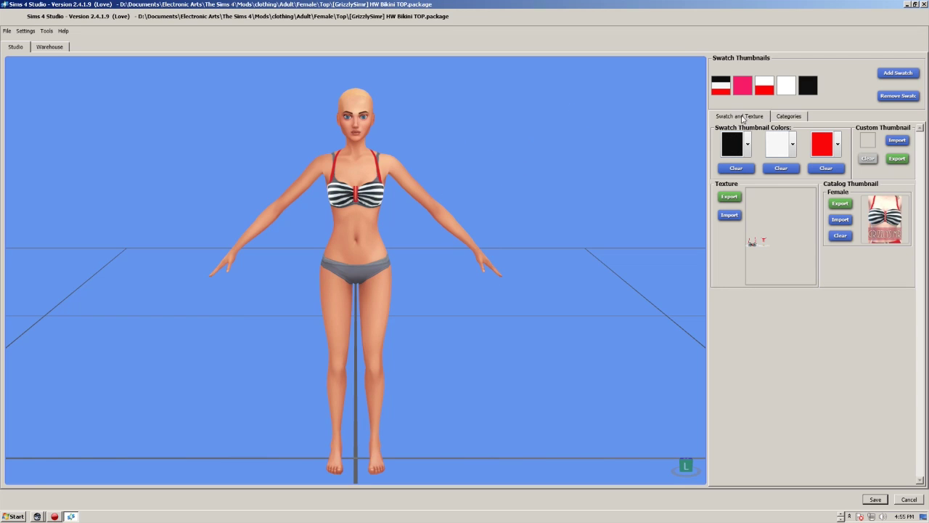
left_click(790, 118)
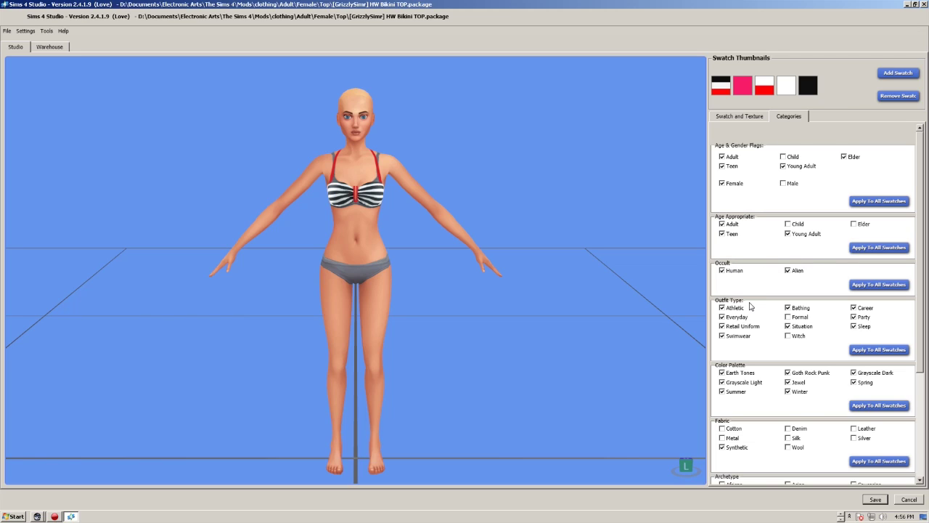
Clear every outfit type of the bikini top except Swimwear.
scroll(752, 307, "down", 1)
scroll(755, 305, "down", 5)
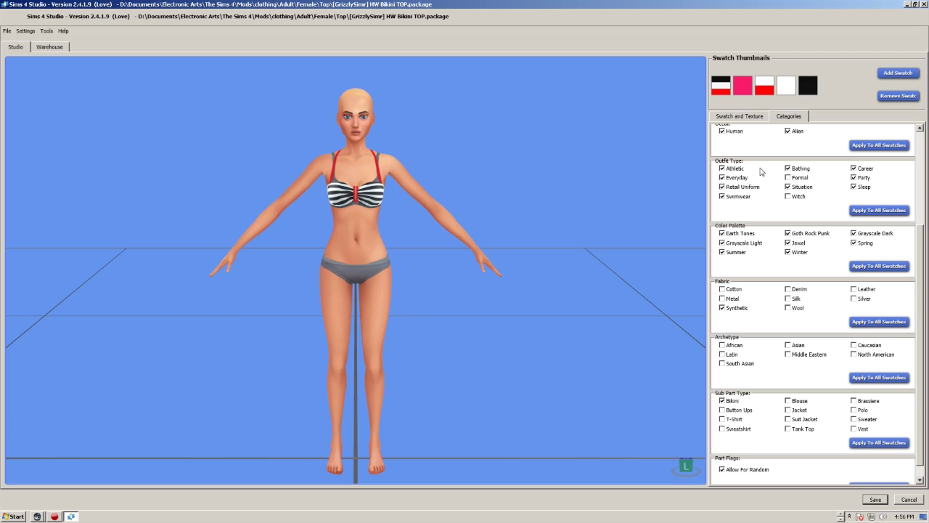
mouse_move(549, 211)
left_mouse_down()
mouse_move(625, 207)
mouse_move(583, 201)
mouse_move(533, 219)
left_mouse_up()
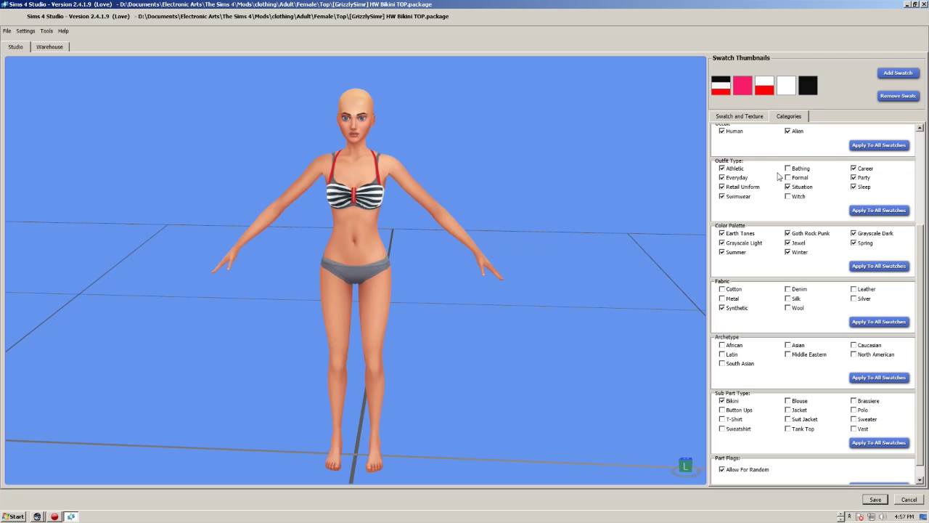
left_click(722, 168)
left_click(723, 177)
left_click(853, 168)
left_click(854, 178)
left_click(730, 189)
Clear Earth Tones, Grayscale Light, Goth Rock Punk, Jewel, Grayscale Dark and Winter from the bikini top's color palette.
left_click(723, 243)
left_click(723, 233)
left_click(788, 233)
left_click(788, 243)
left_click(854, 233)
left_click(788, 252)
Apply the outfit type and color palette settings to all swatches of the bikini top.
left_click(867, 212)
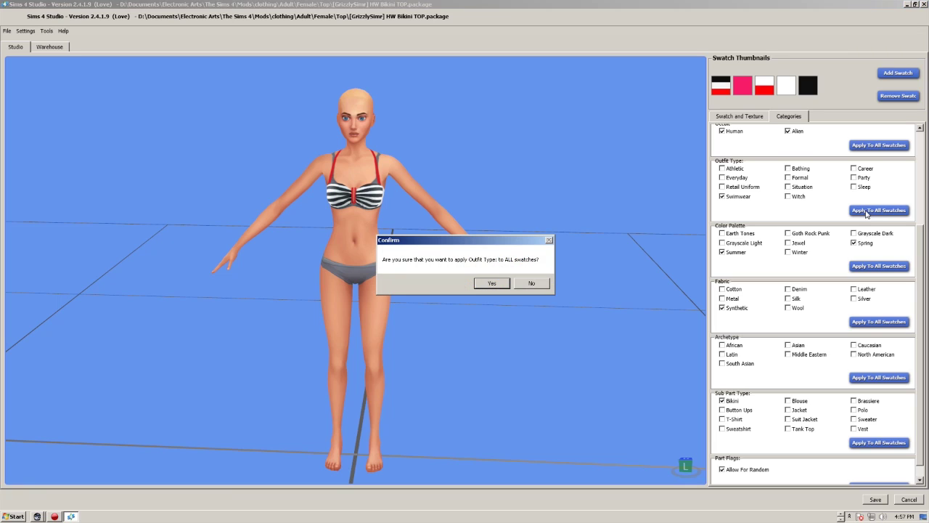
left_click(491, 282)
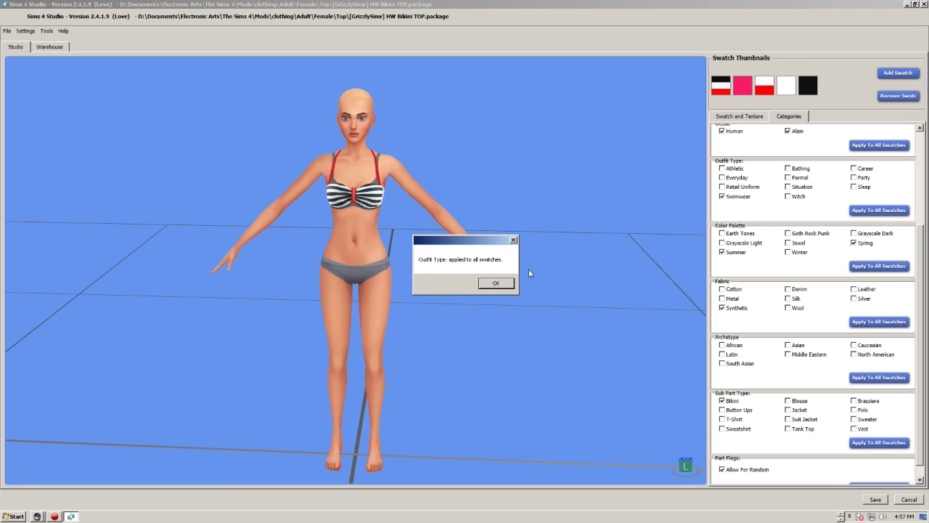
left_click(495, 283)
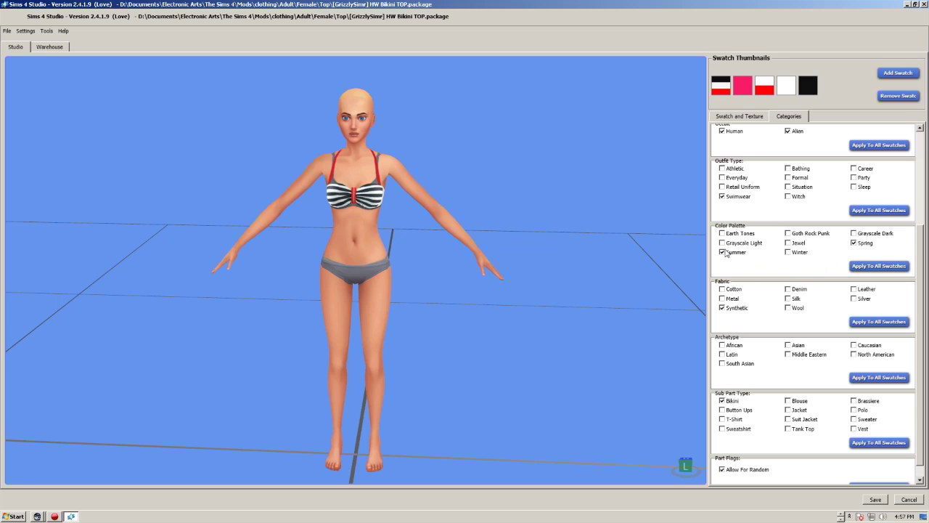
left_click(873, 266)
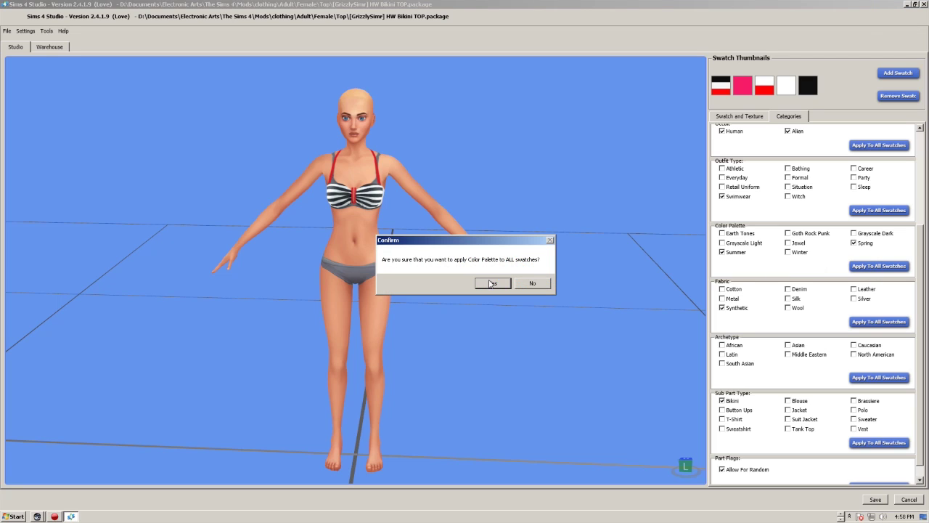
left_click(492, 284)
left_click(494, 284)
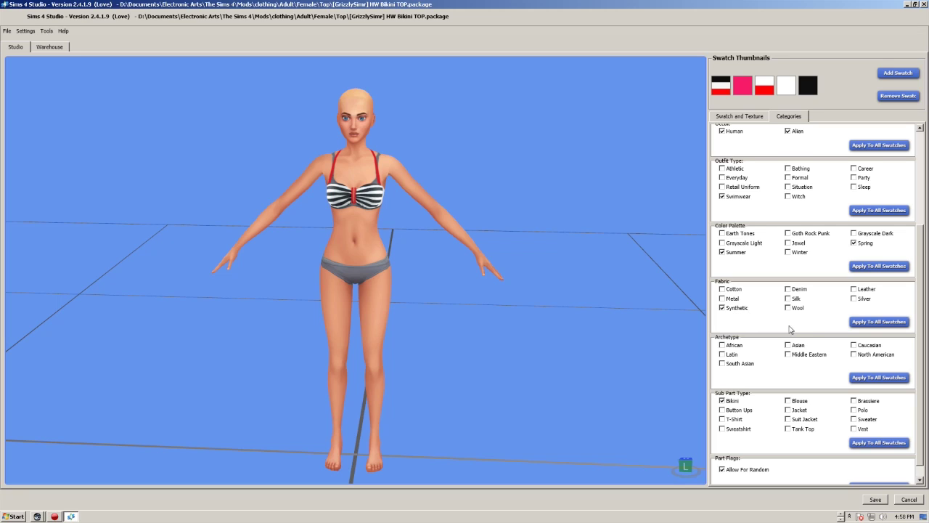
Check the remaining categories of the bikini top and save the package.
scroll(829, 332, "down", 1)
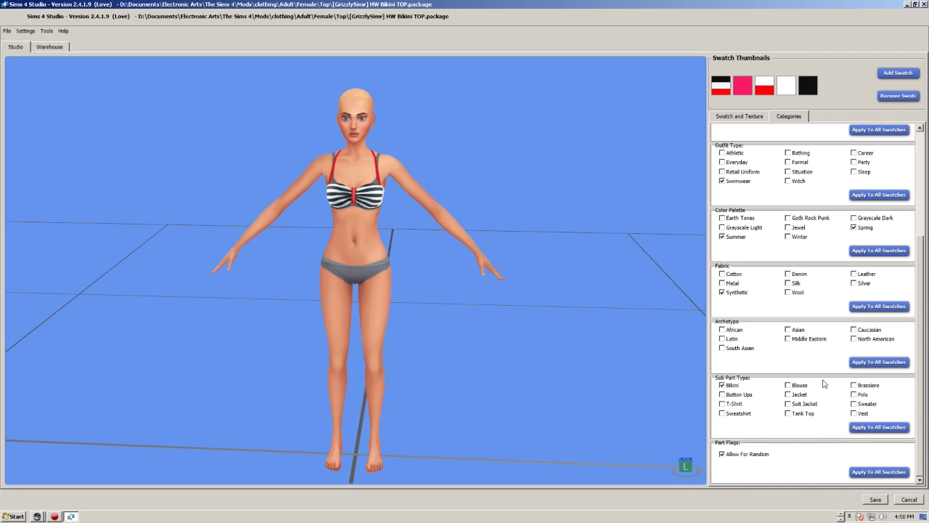
scroll(794, 284, "up", 5)
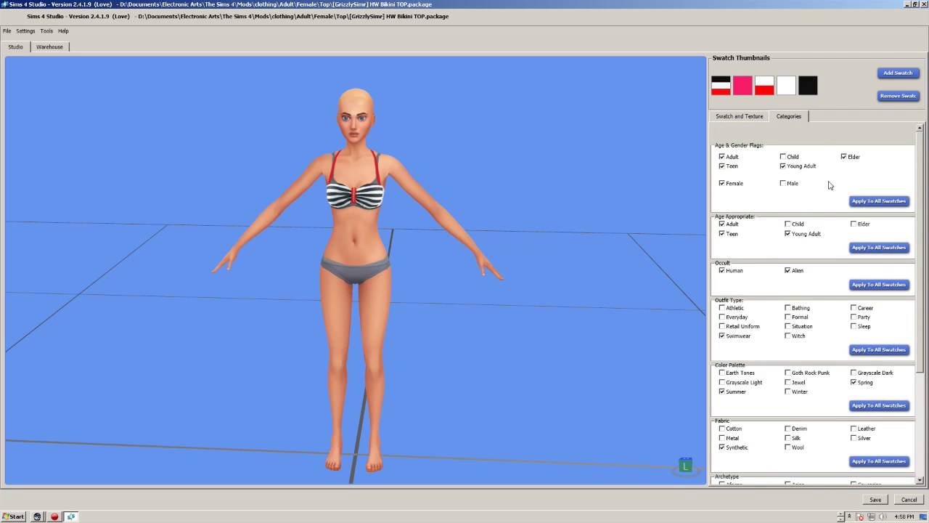
scroll(810, 294, "down", 3)
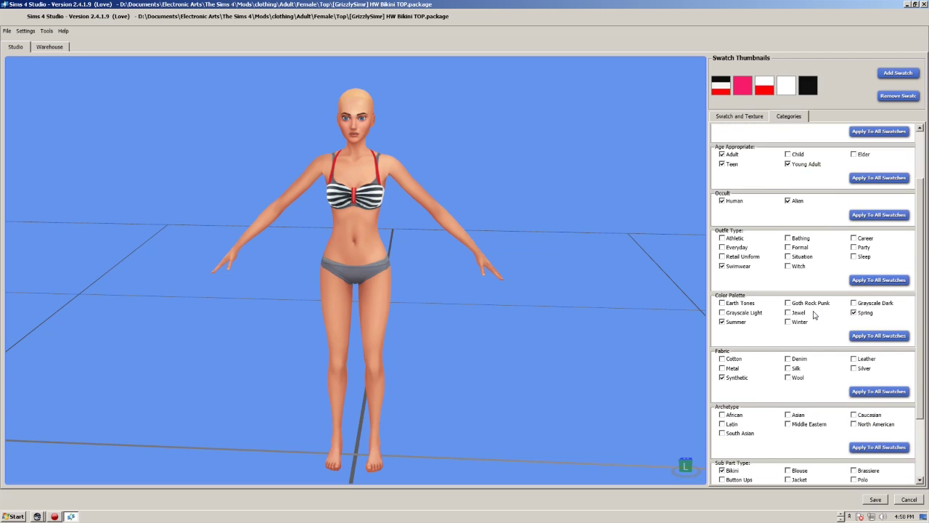
scroll(815, 314, "down", 3)
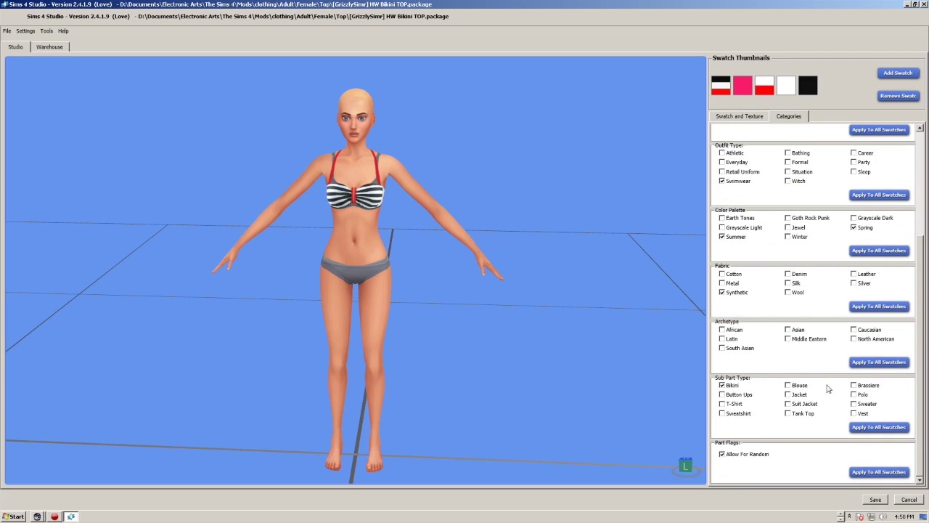
left_click(876, 500)
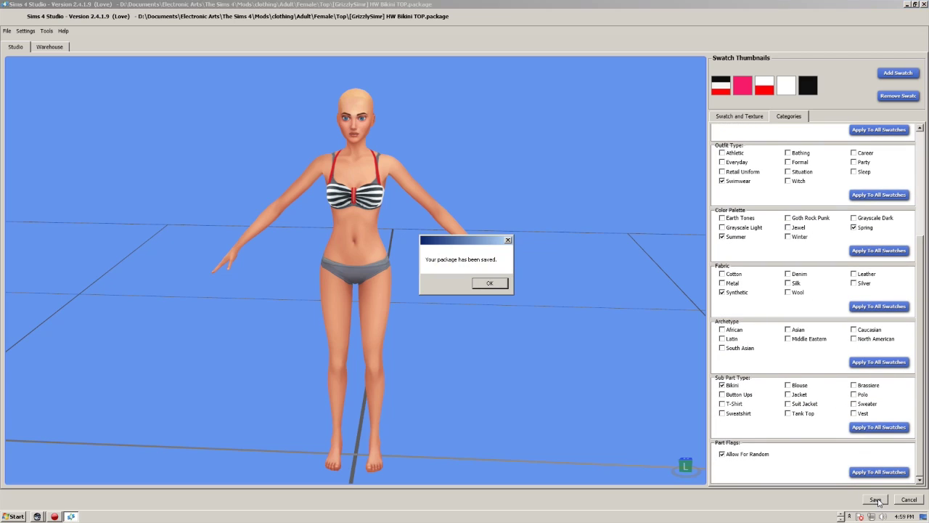
left_click(488, 284)
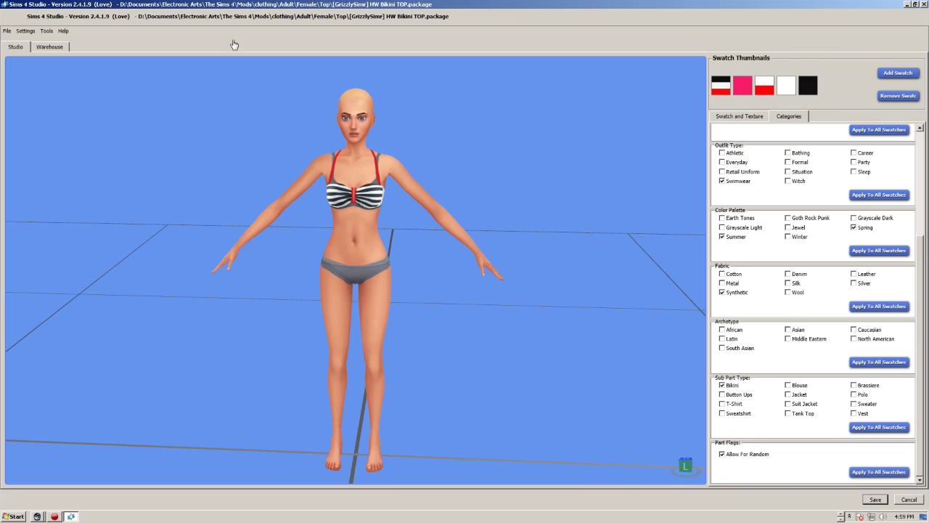
Close the bikini top project and open [LadySyren] AztecCropTop_YF.package from the same mods folder.
left_click(7, 31)
left_click(29, 87)
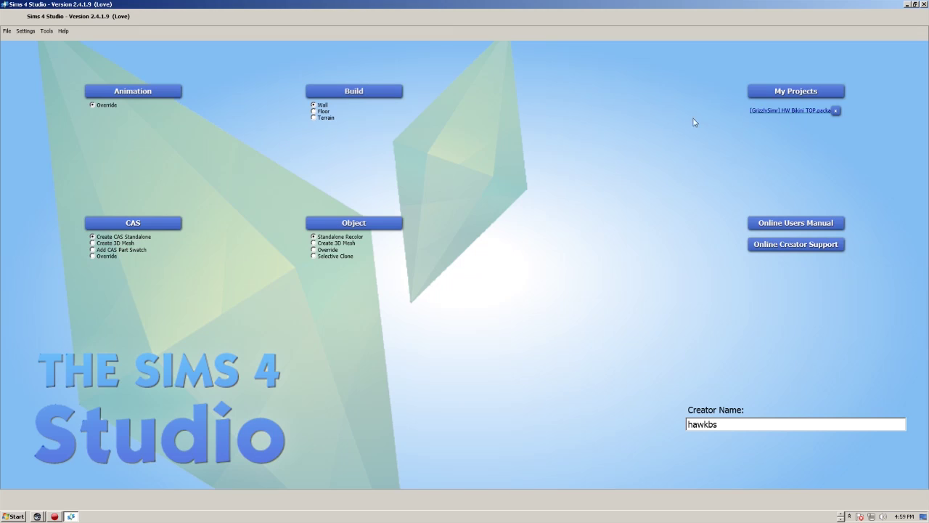
left_click(795, 90)
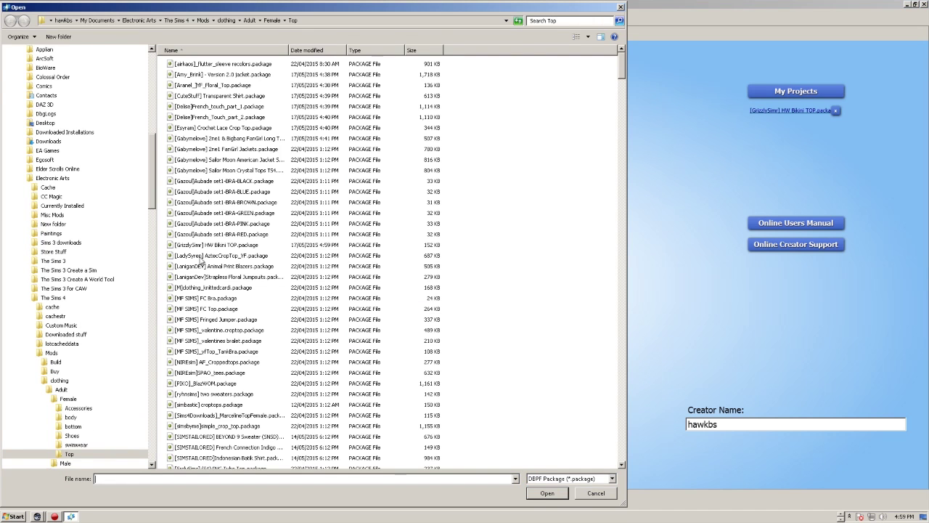
double_click(212, 256)
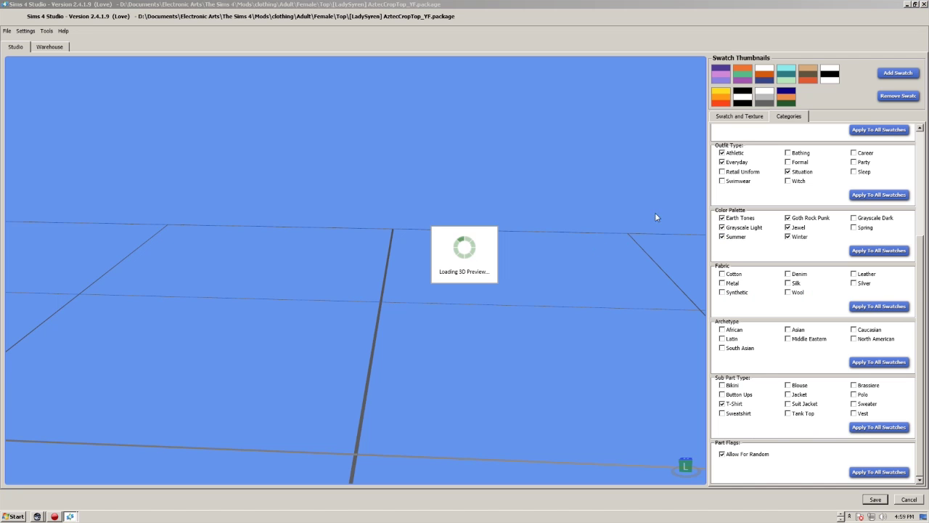